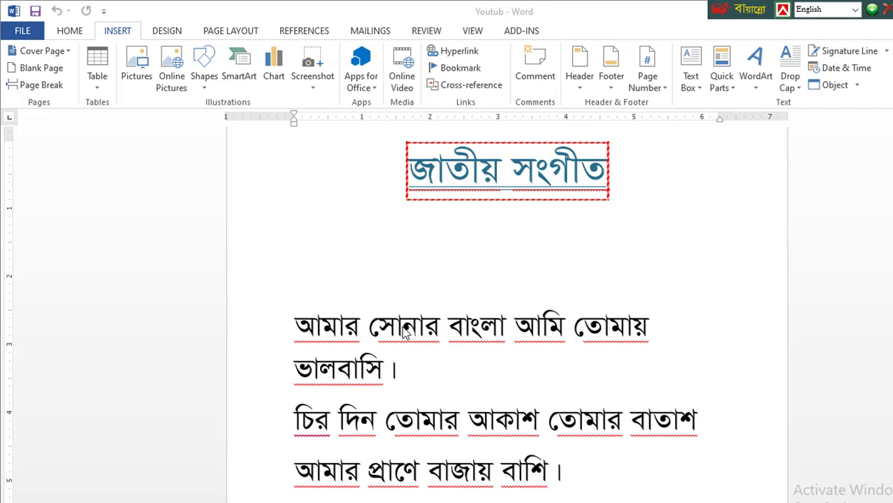
scroll(404, 334, up, 2)
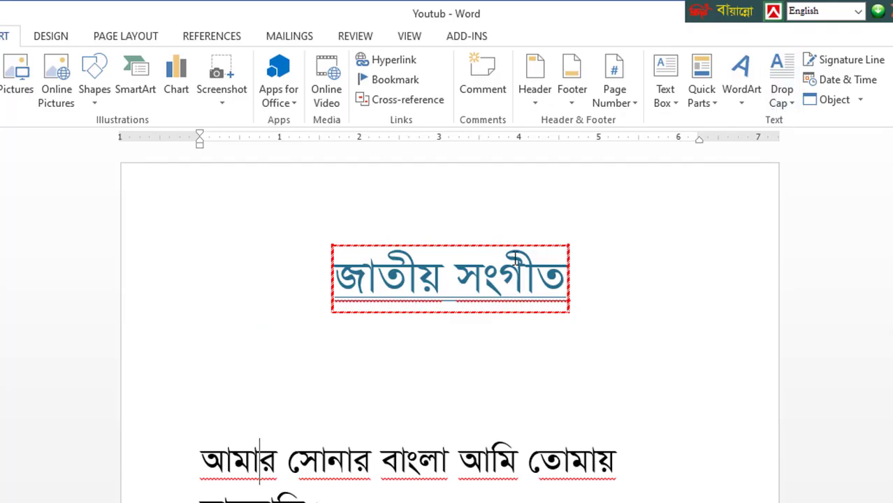
scroll(513, 260, down, 1)
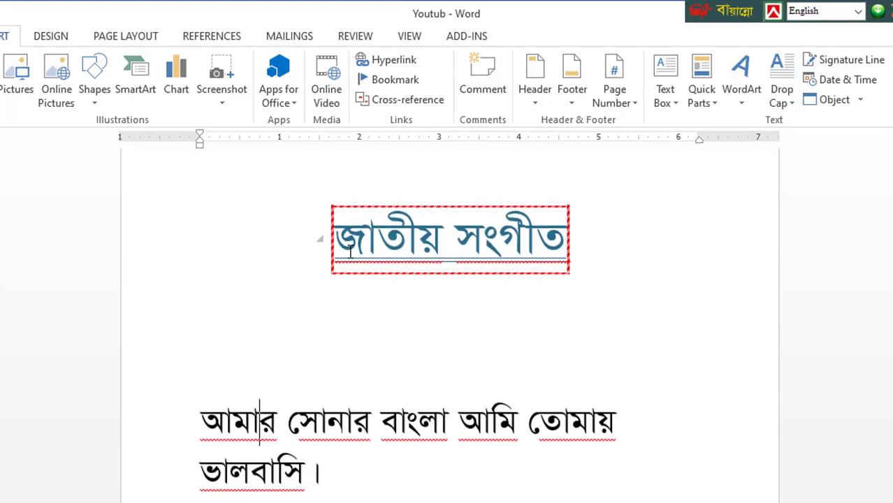
click(390, 239)
click(388, 305)
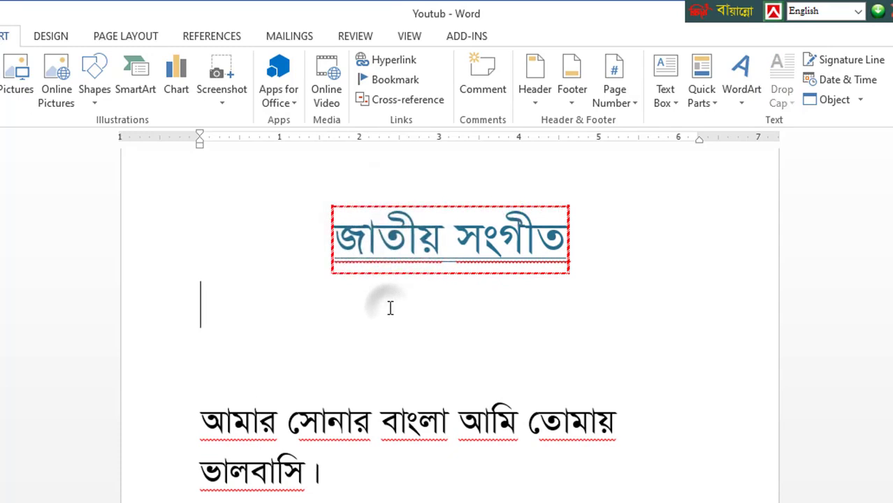
scroll(245, 393, down, 2)
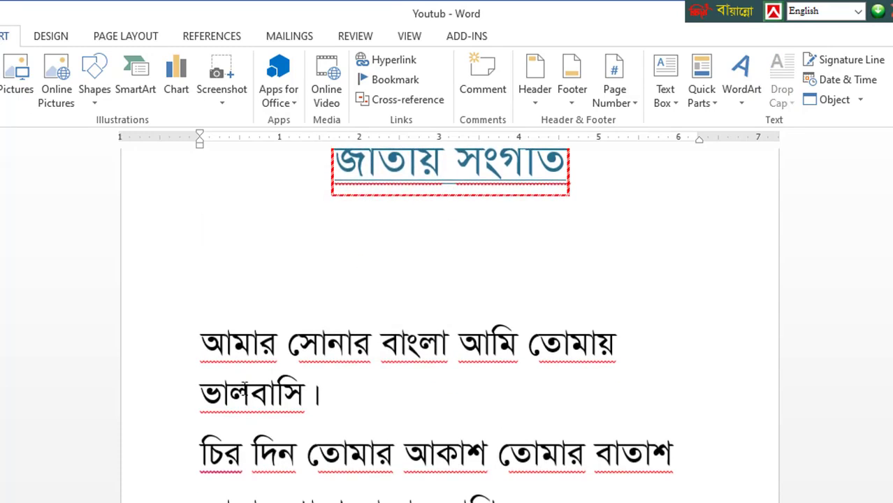
click(206, 342)
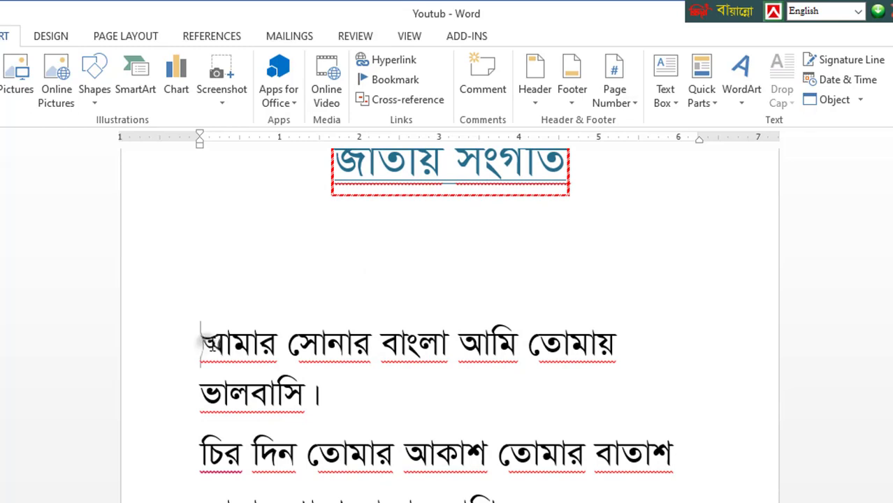
drag(202, 343, 231, 343)
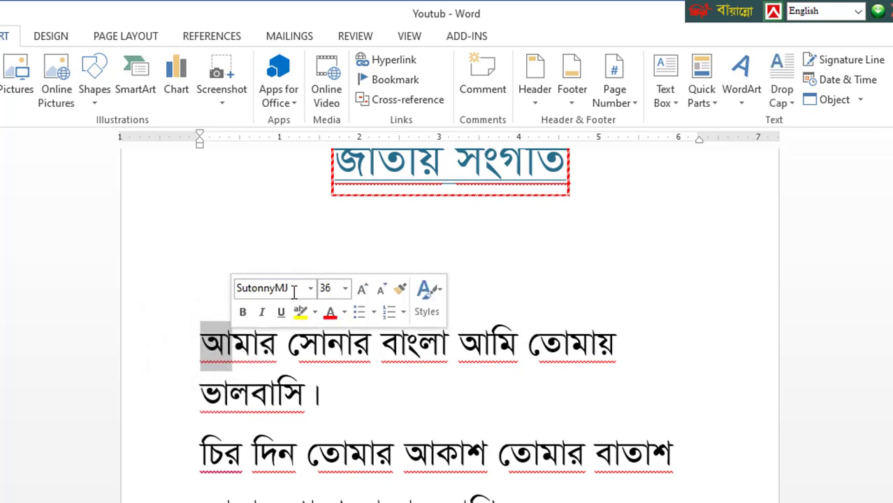
click(238, 343)
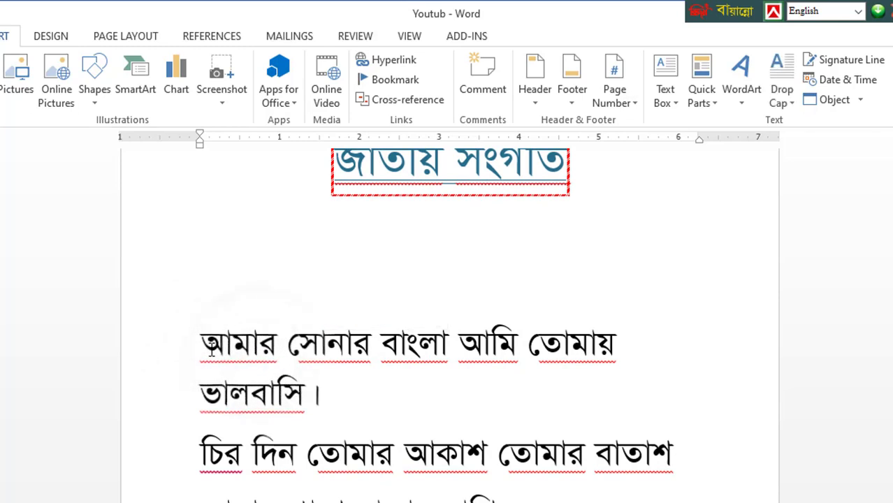
drag(202, 344, 232, 343)
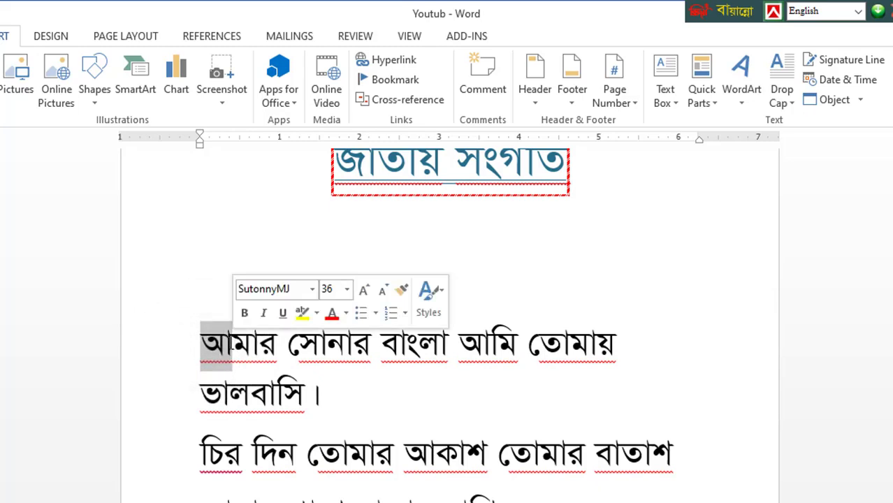
click(485, 274)
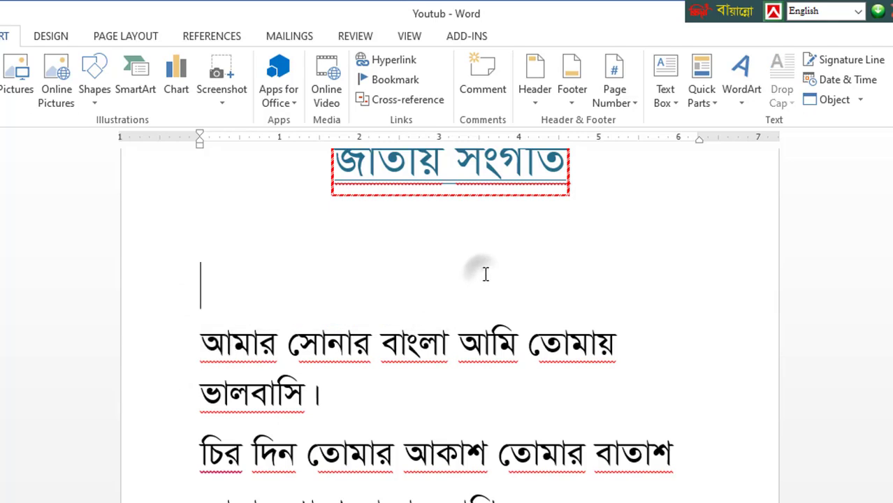
click(245, 363)
scroll(234, 358, down, 1)
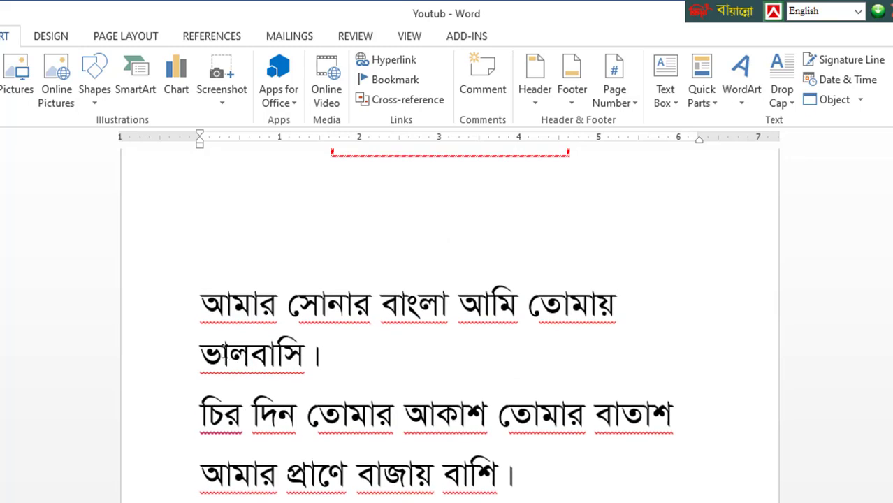
click(202, 305)
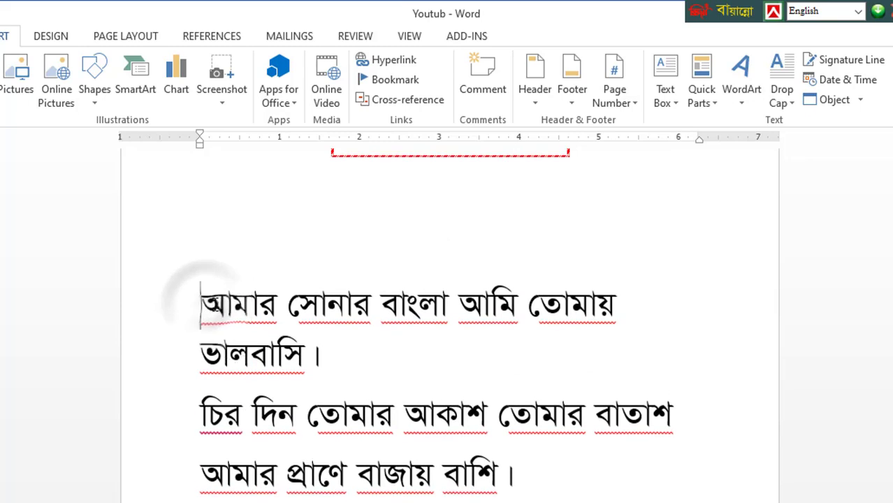
drag(201, 305, 232, 306)
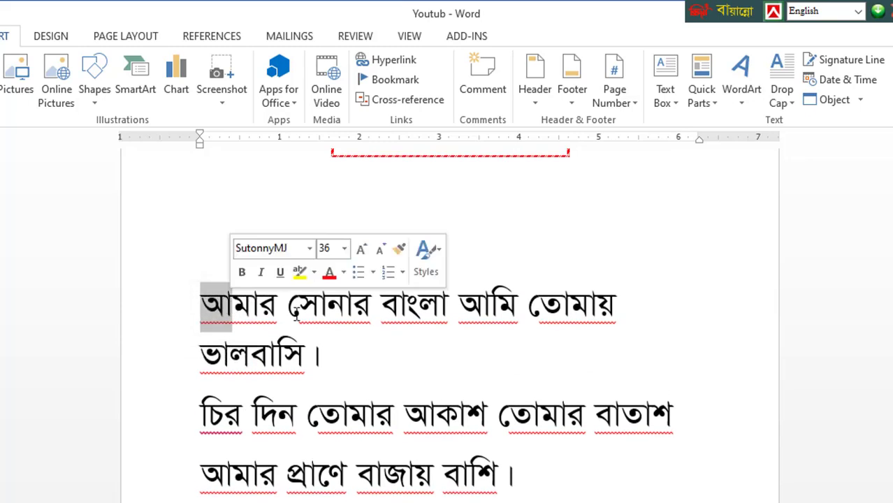
scroll(347, 327, up, 3)
click(358, 318)
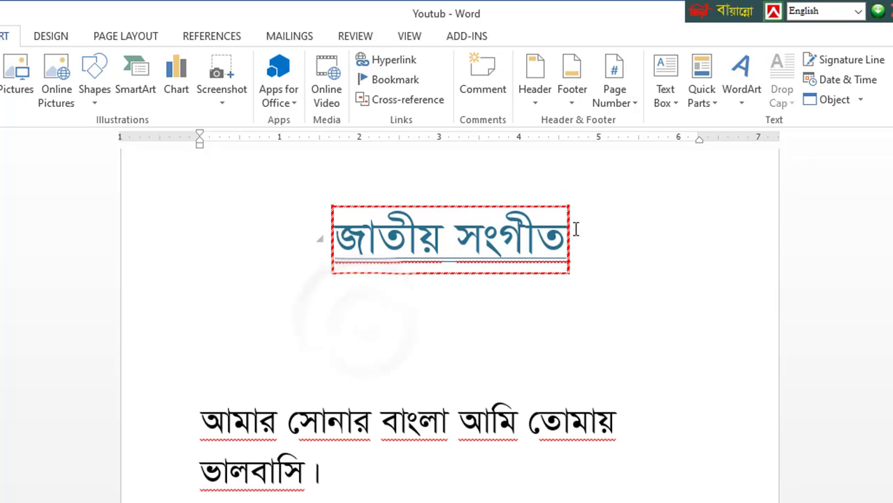
scroll(329, 447, down, 2)
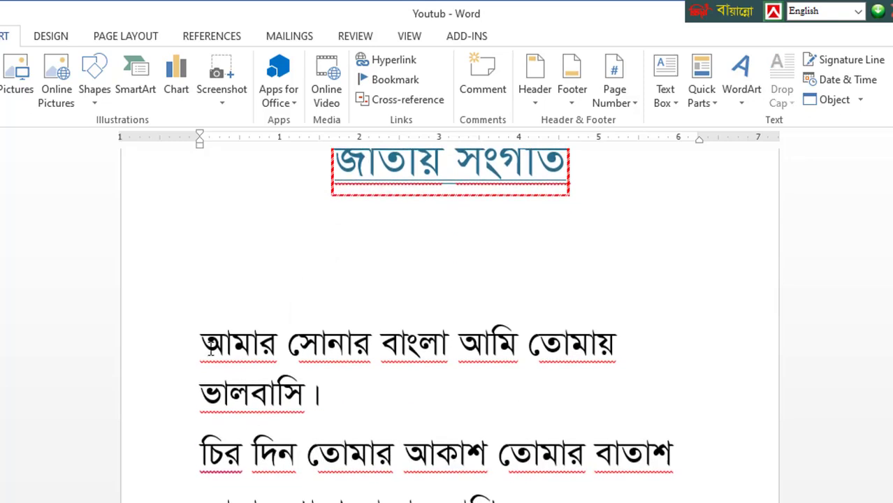
Apply a Dropped drop cap to the opening letter "আ" of the first verse line.
drag(204, 346, 232, 345)
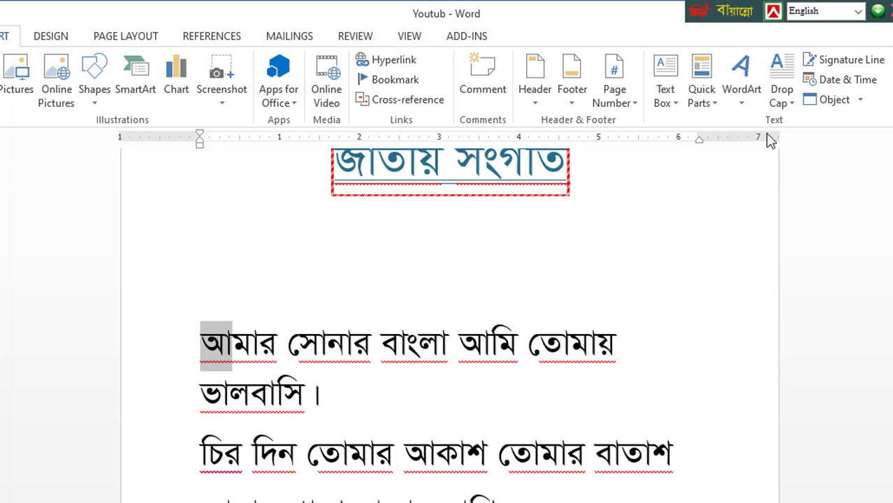
click(798, 105)
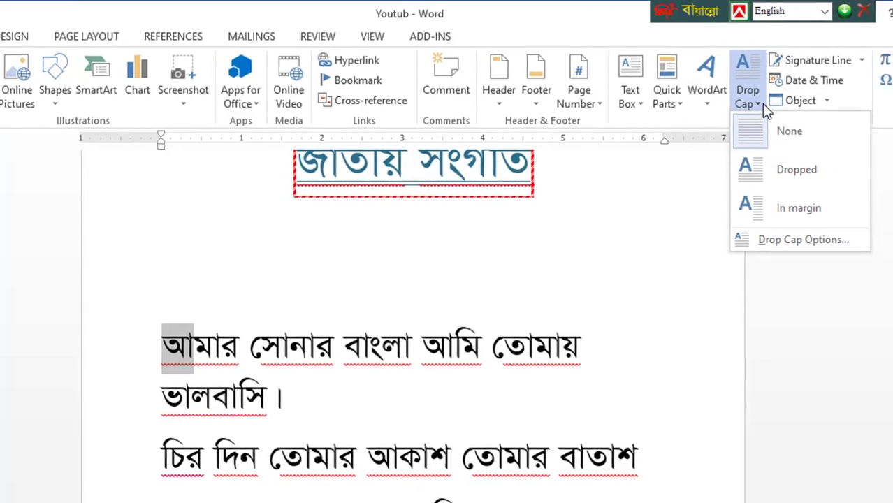
click(758, 169)
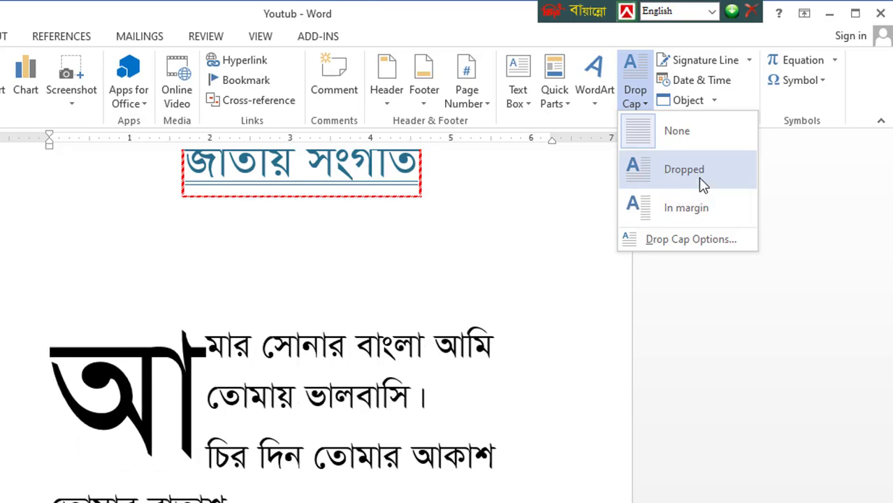
click(698, 177)
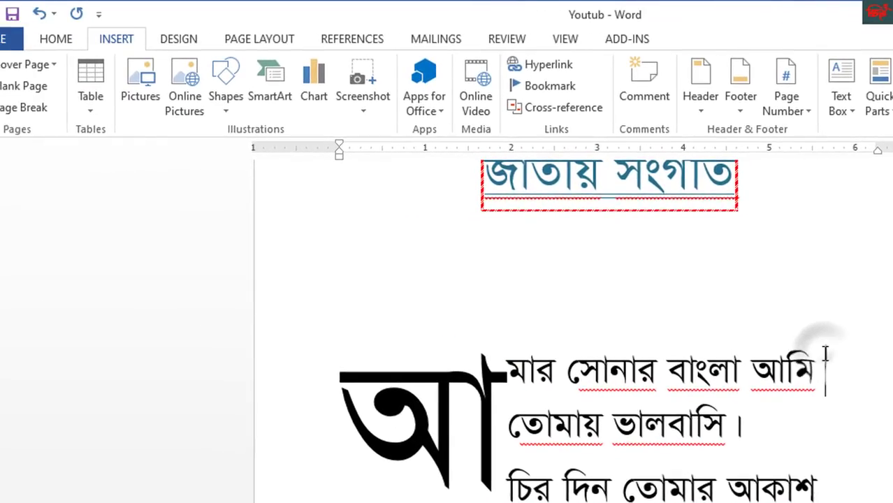
Check the page with the drop cap in print preview and return to the document.
scroll(826, 354, down, 3)
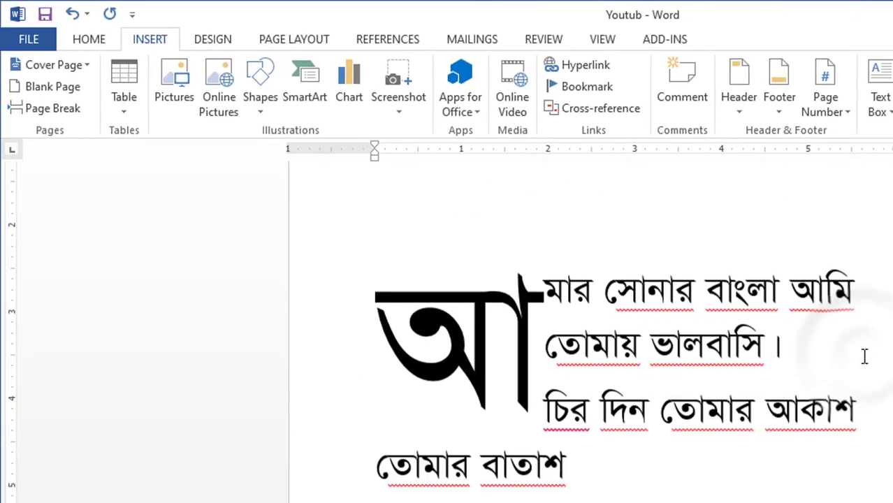
scroll(825, 354, up, 3)
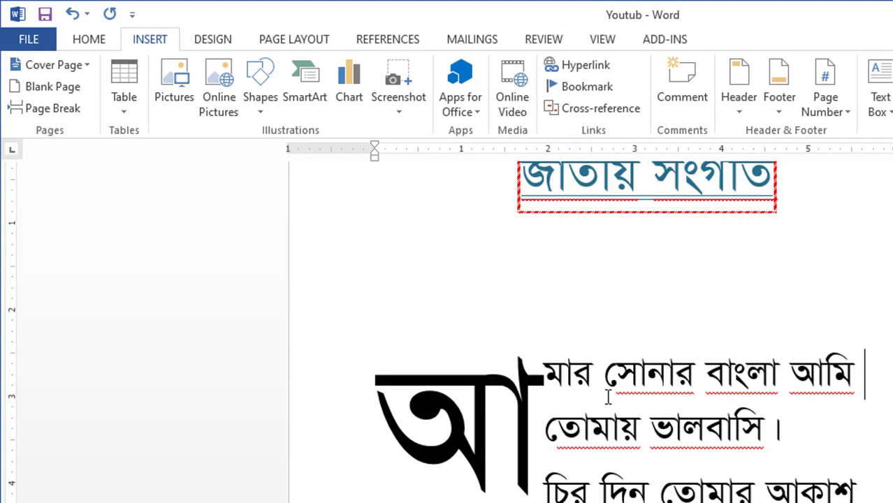
scroll(608, 397, up, 3)
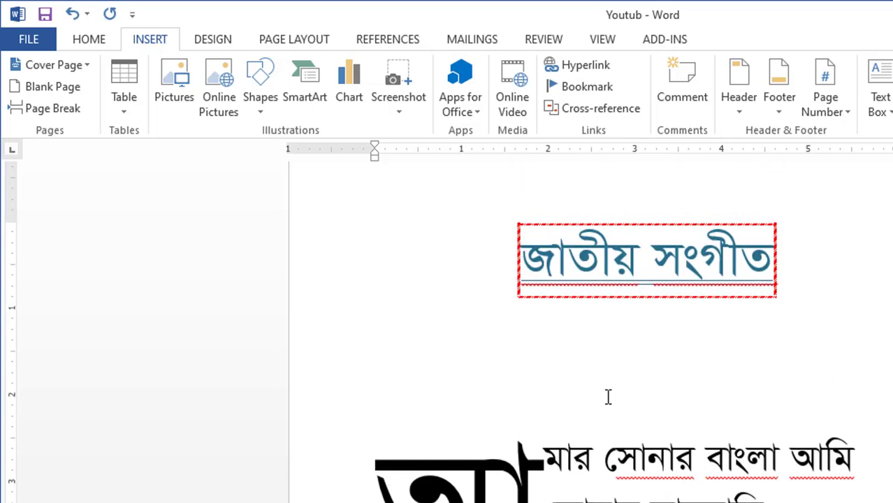
scroll(608, 397, down, 2)
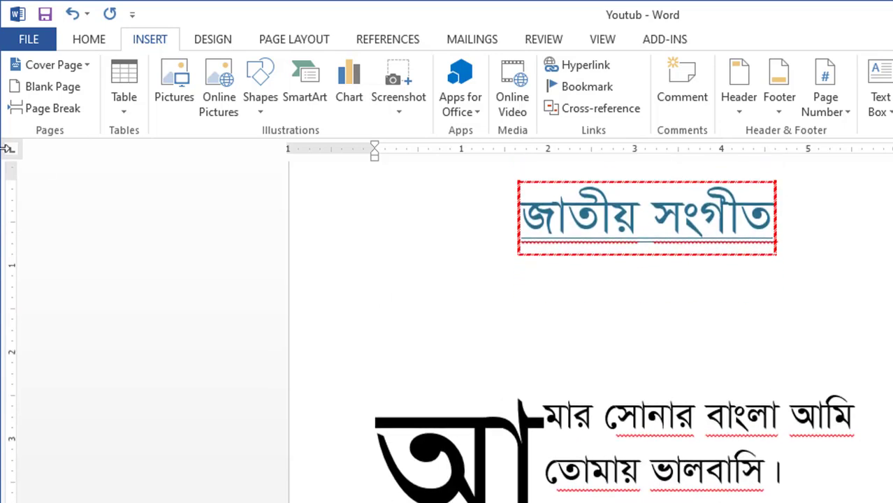
click(35, 43)
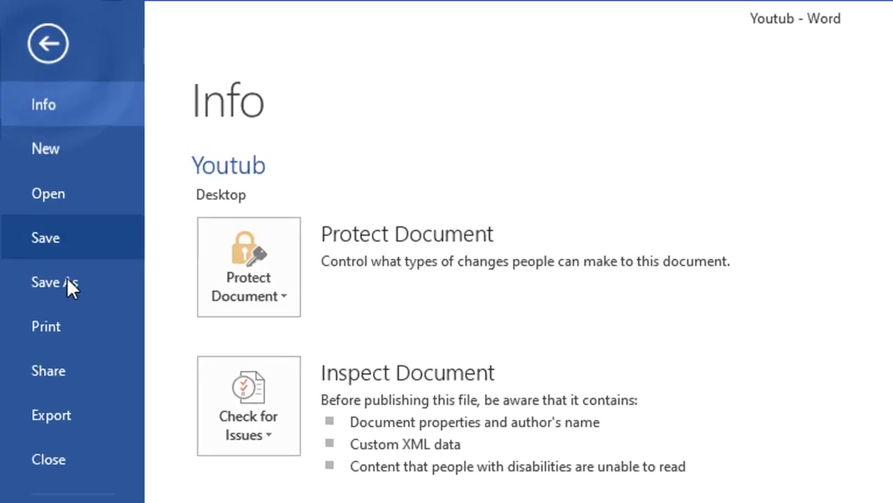
click(56, 266)
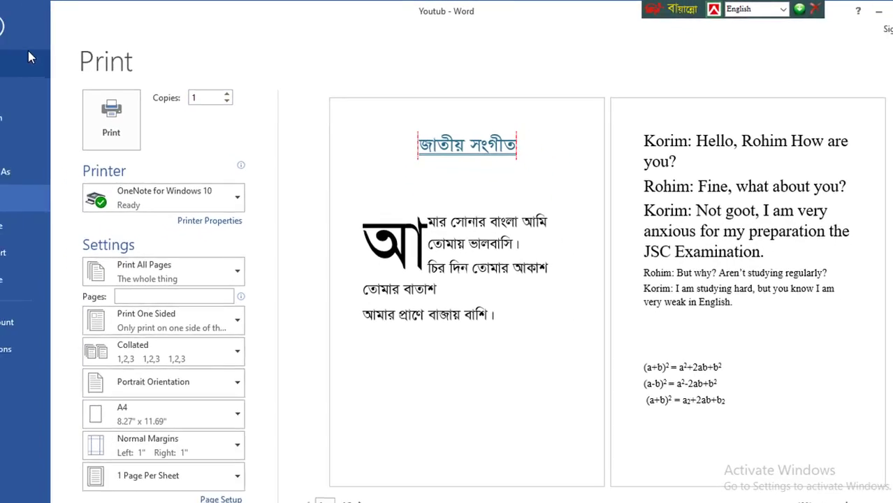
click(7, 32)
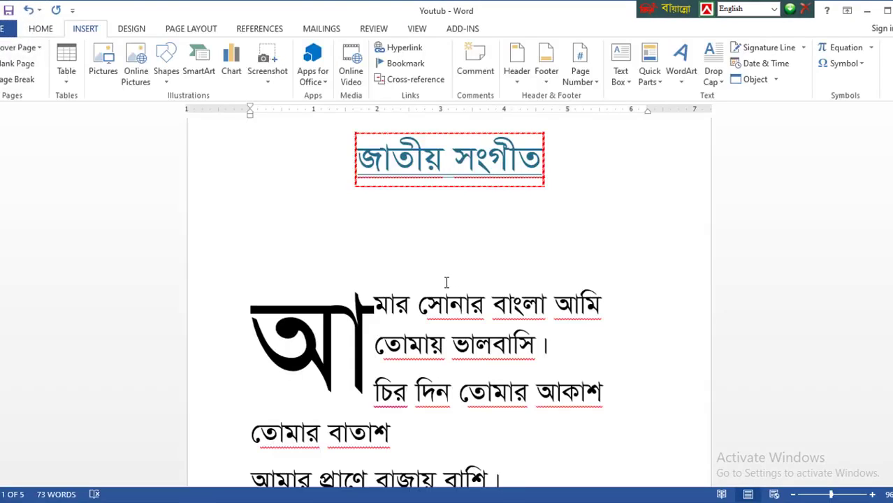
Remove the drop cap from the opening letter "আ" by setting it to None.
click(303, 302)
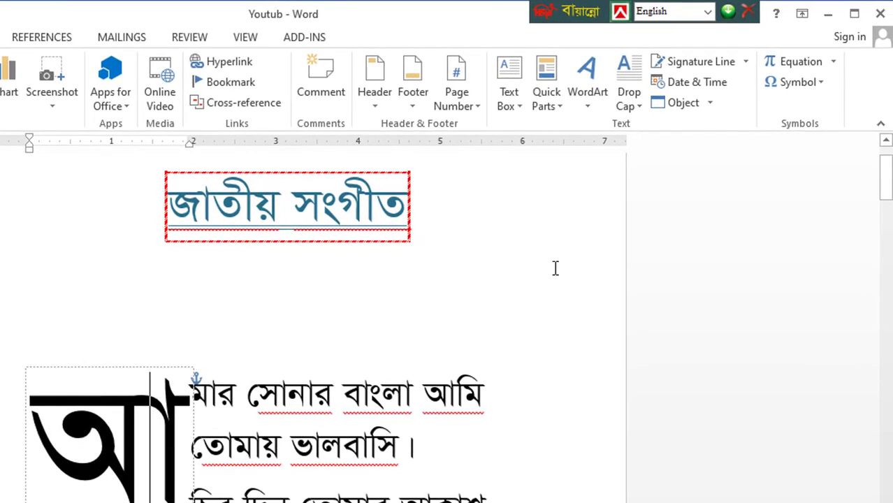
click(638, 105)
click(645, 126)
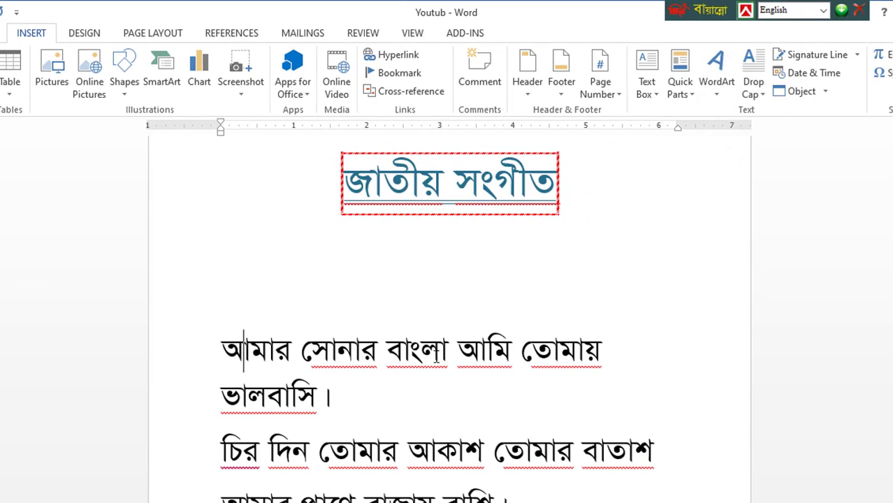
Apply an In margin drop cap to the opening letter "আ" and set the drop cap back to None.
drag(222, 349, 249, 350)
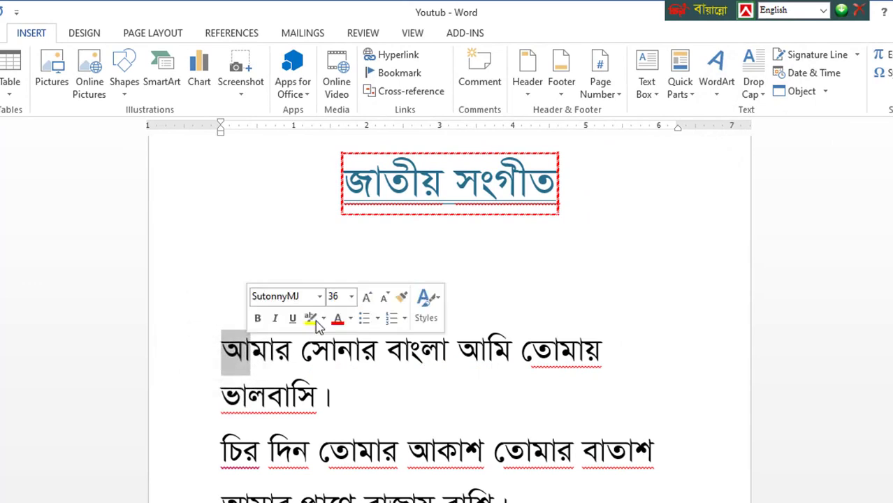
click(762, 93)
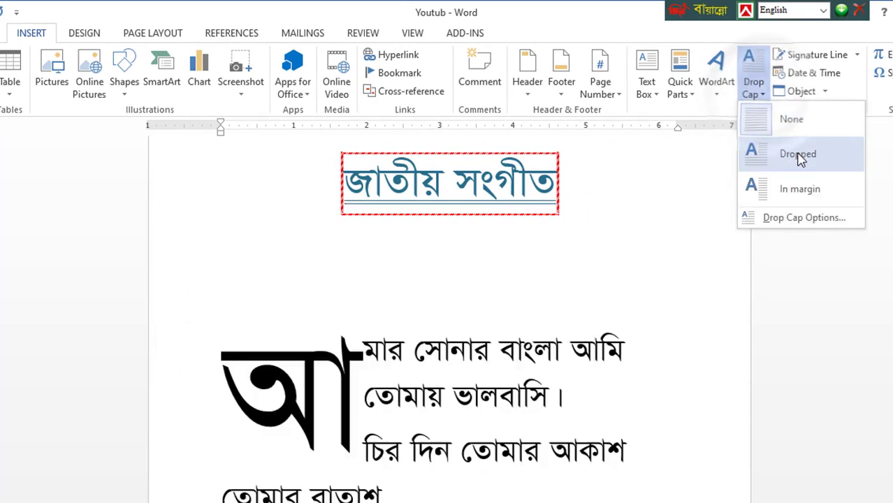
click(800, 190)
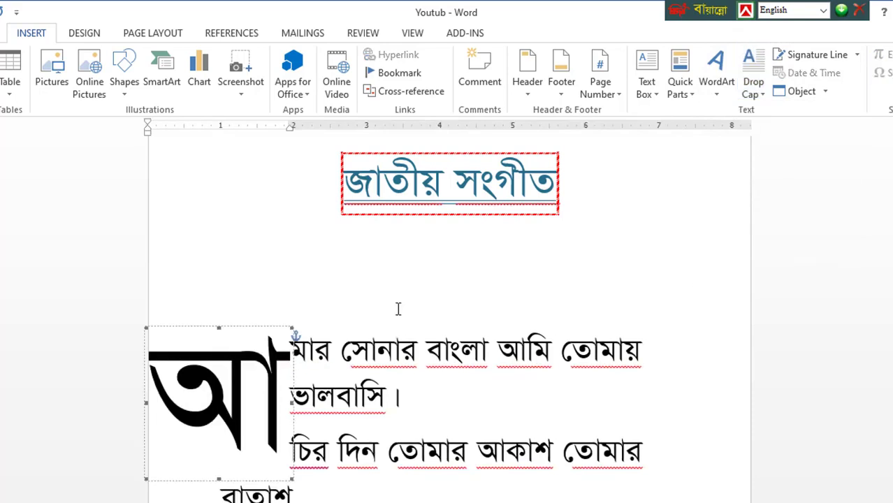
click(760, 94)
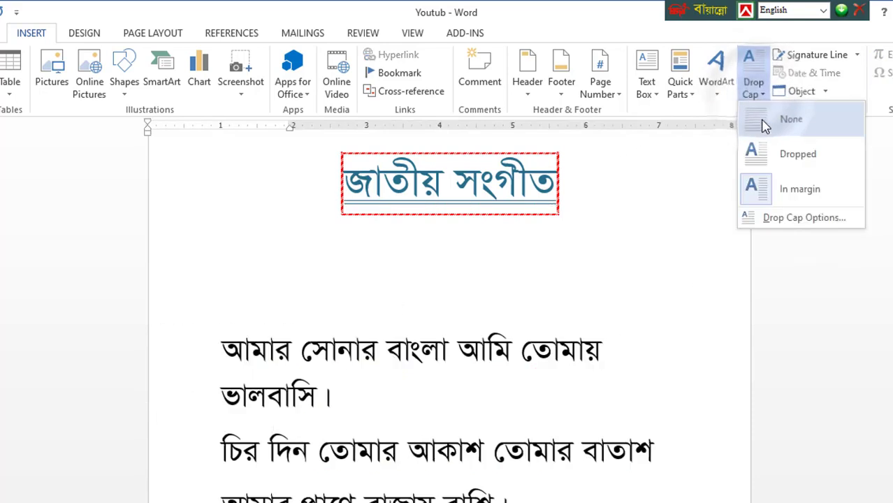
click(766, 124)
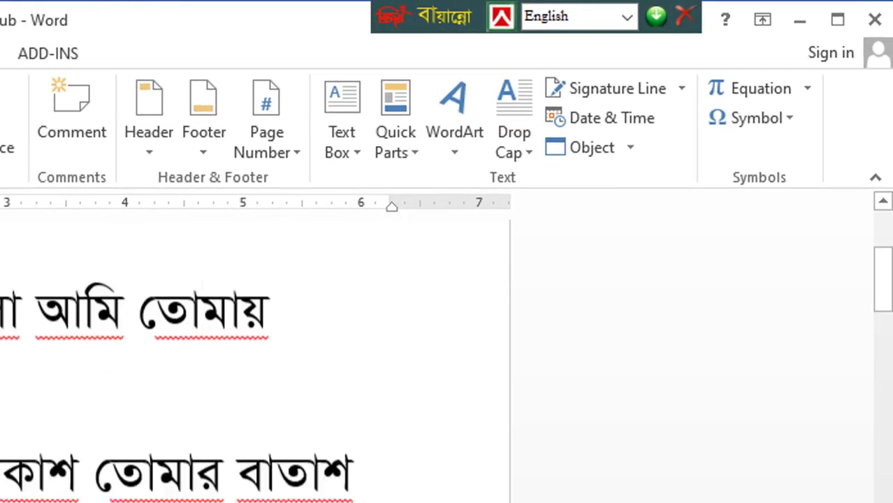
scroll(255, 349, down, 3)
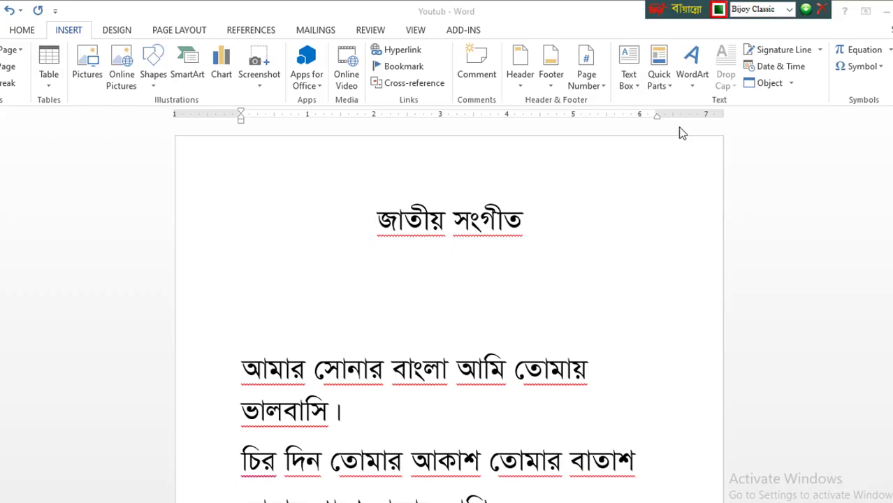
click(434, 288)
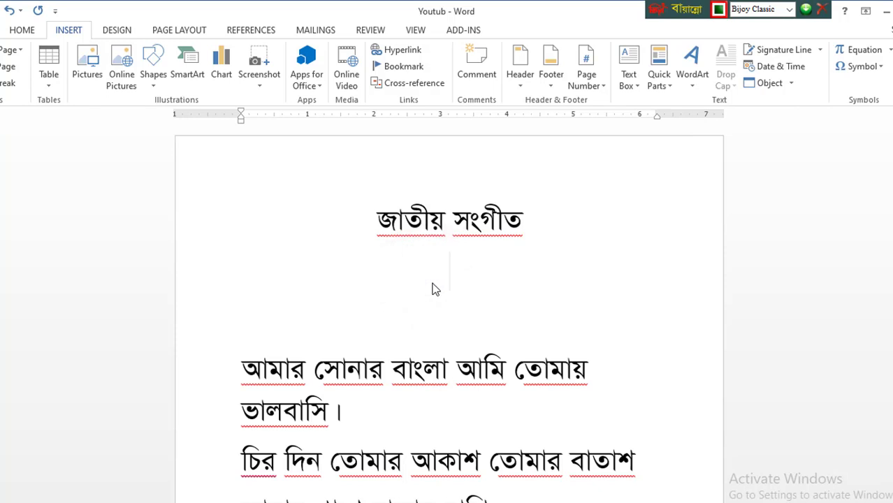
scroll(432, 286, down, 1)
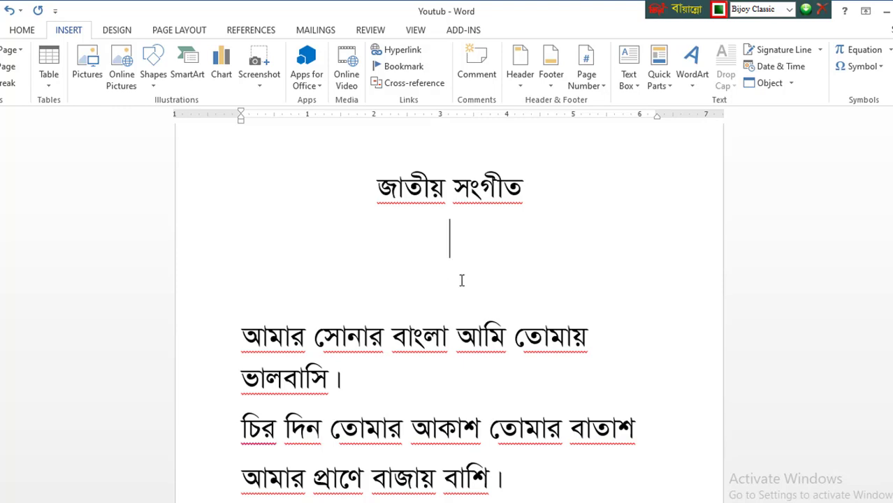
text(২৫)
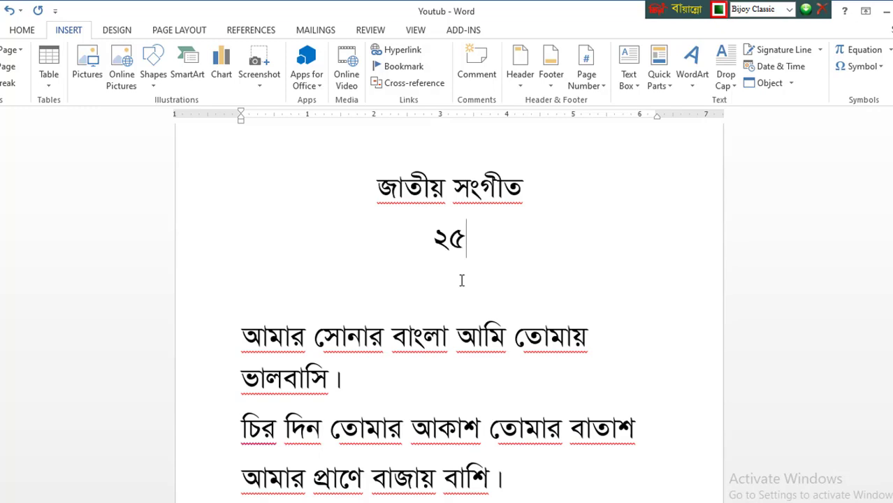
key(BackSpace)
key(BackSpace)
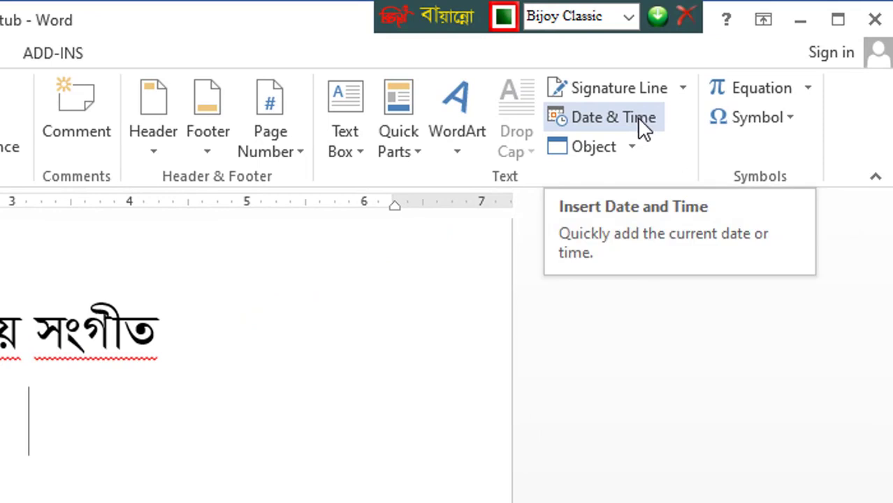
Insert the current date between the title and the first verse line, using the 7/2/2020 format.
click(637, 117)
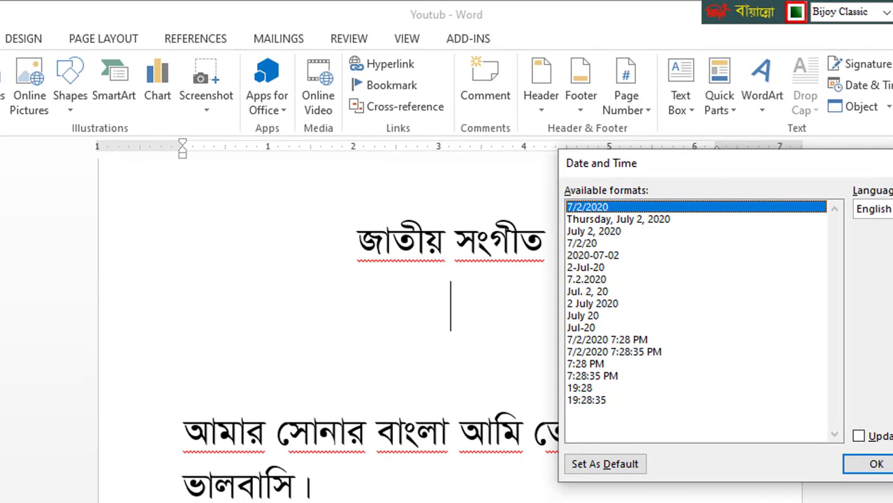
click(876, 464)
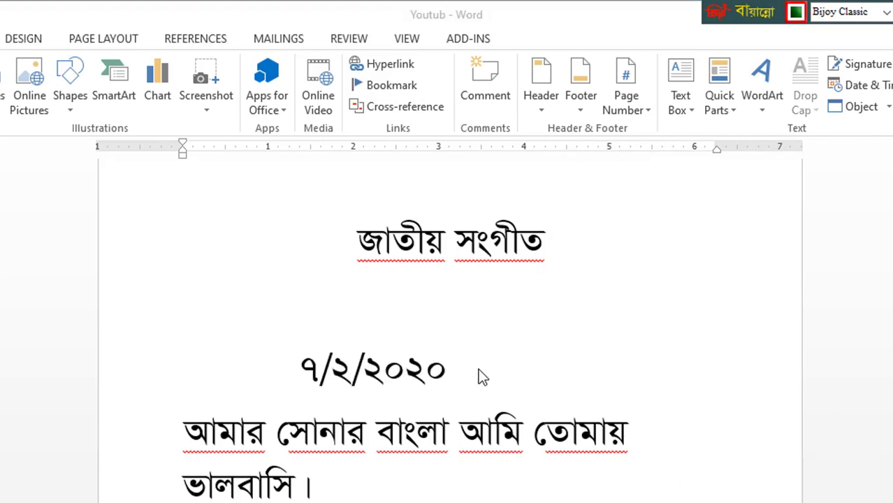
scroll(478, 370, down, 2)
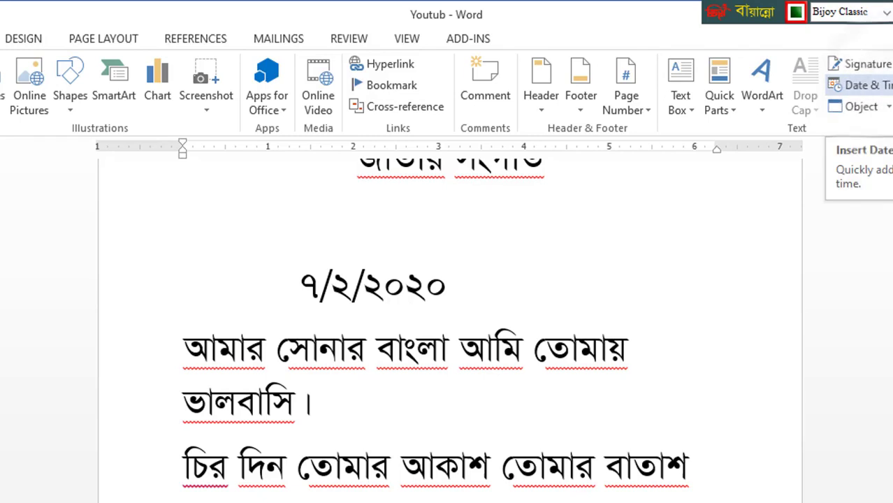
click(792, 275)
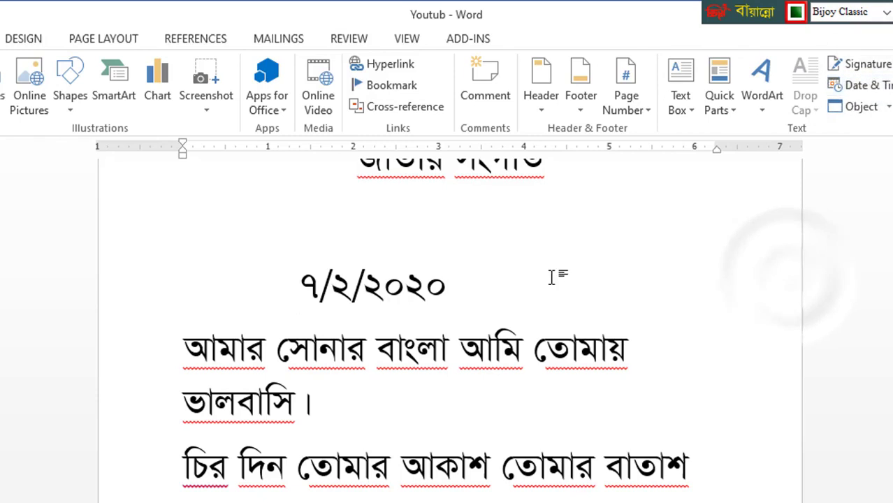
scroll(552, 274, up, 2)
scroll(549, 271, up, 1)
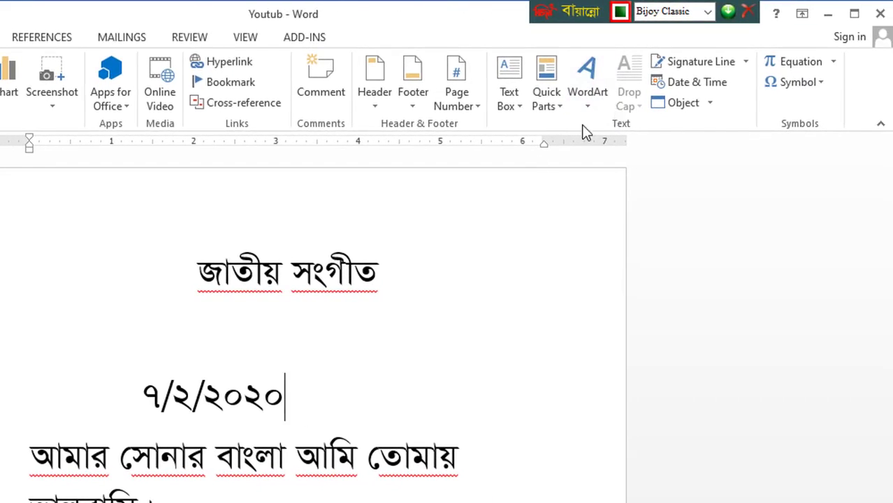
click(28, 456)
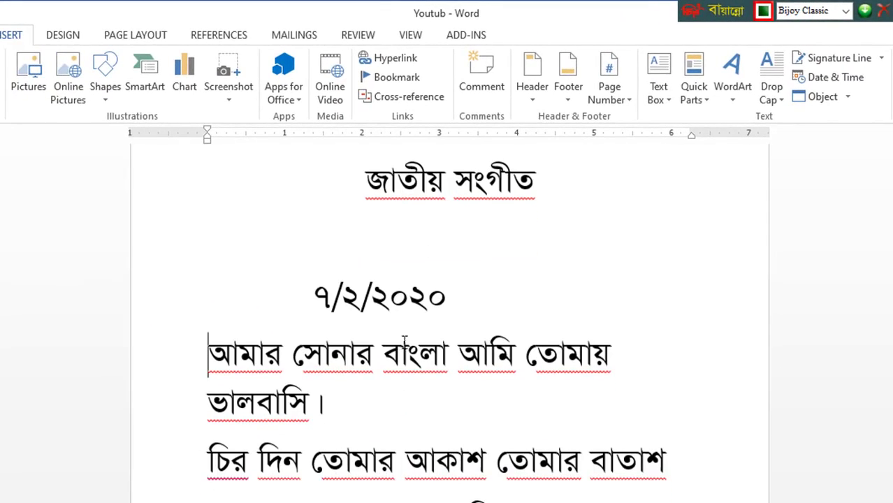
scroll(406, 341, up, 2)
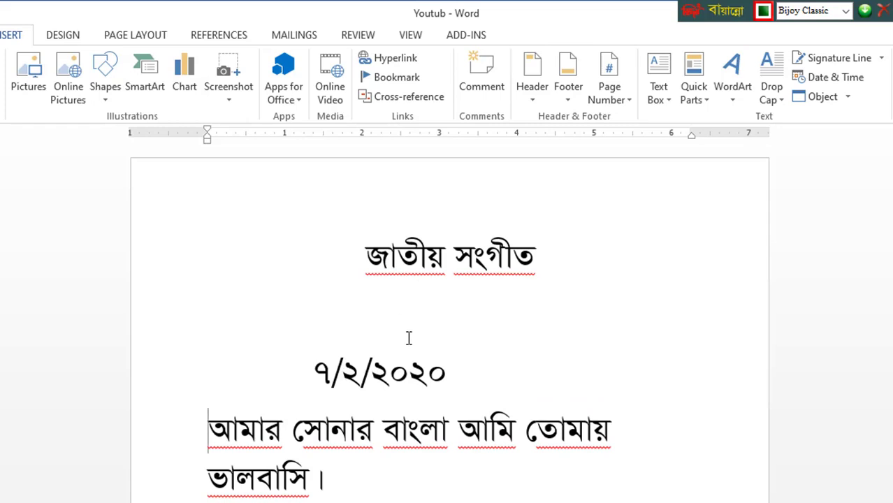
scroll(408, 338, down, 1)
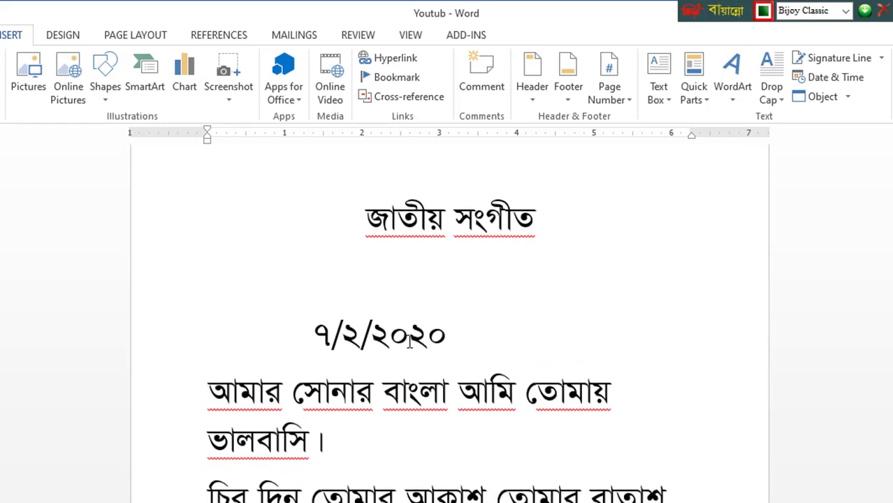